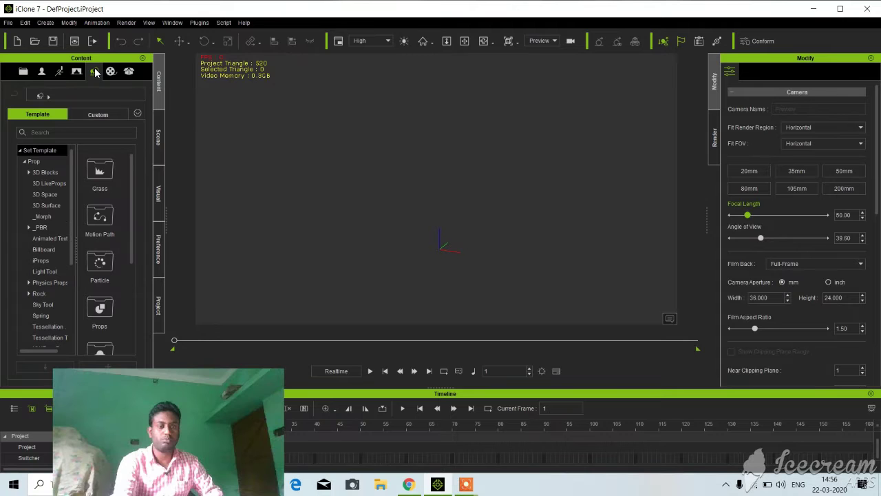
Add the Butte terrain from the Height Map_Large terrain templates to the empty scene.
scroll(54, 309, down, 1)
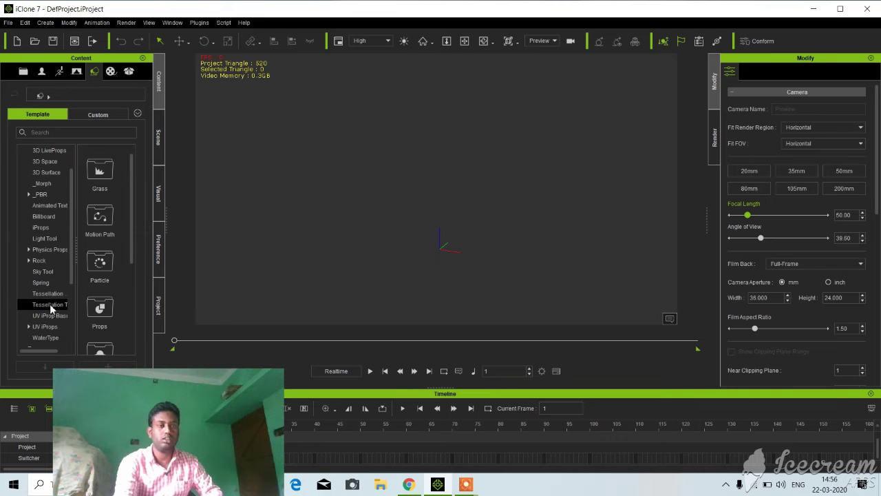
scroll(41, 330, down, 3)
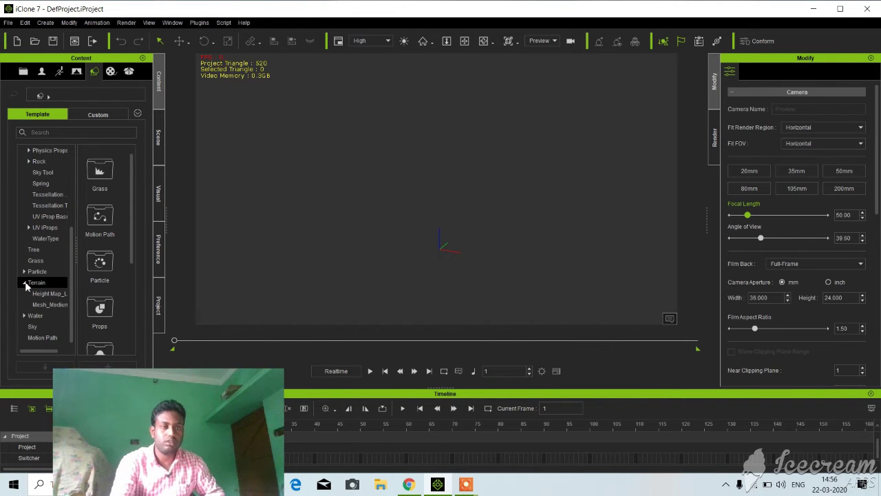
click(25, 283)
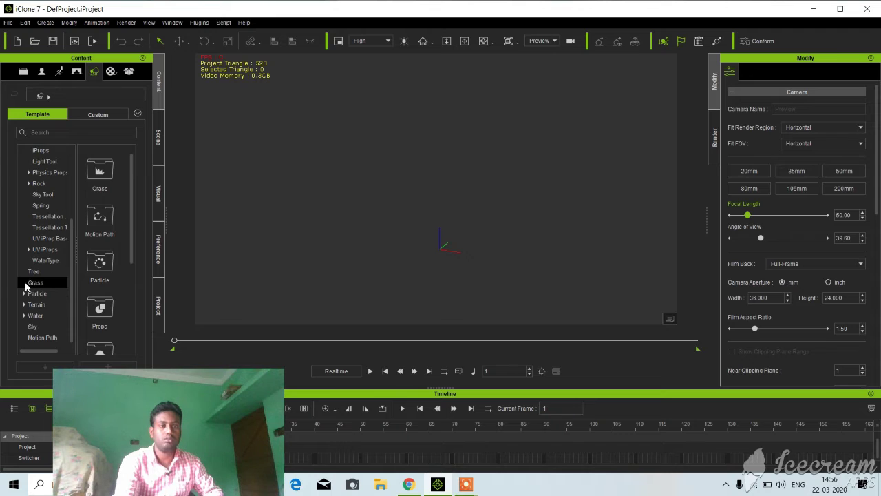
click(25, 294)
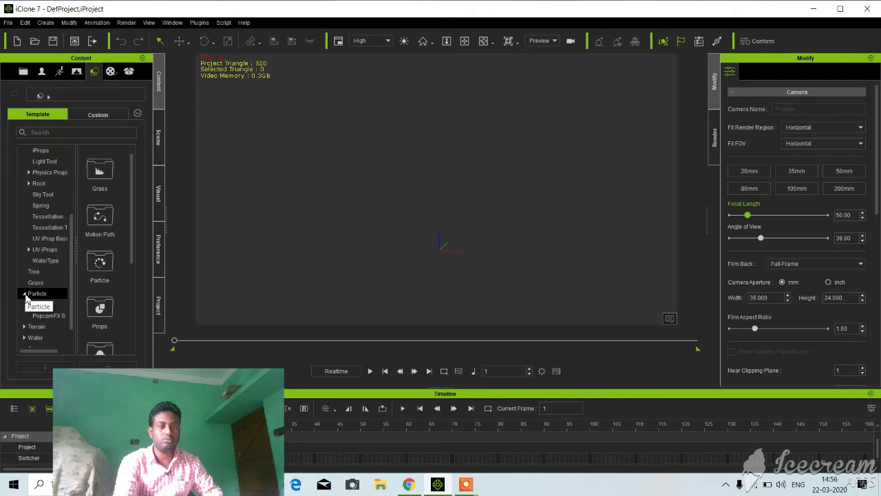
click(41, 304)
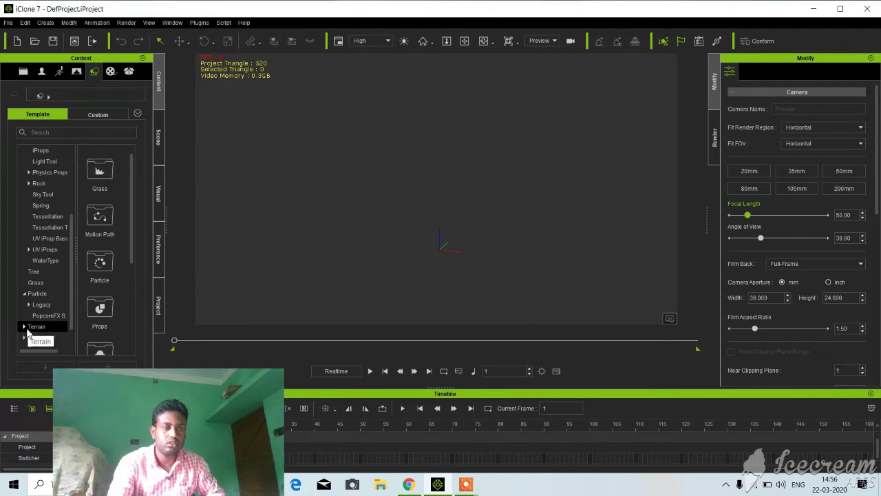
click(25, 327)
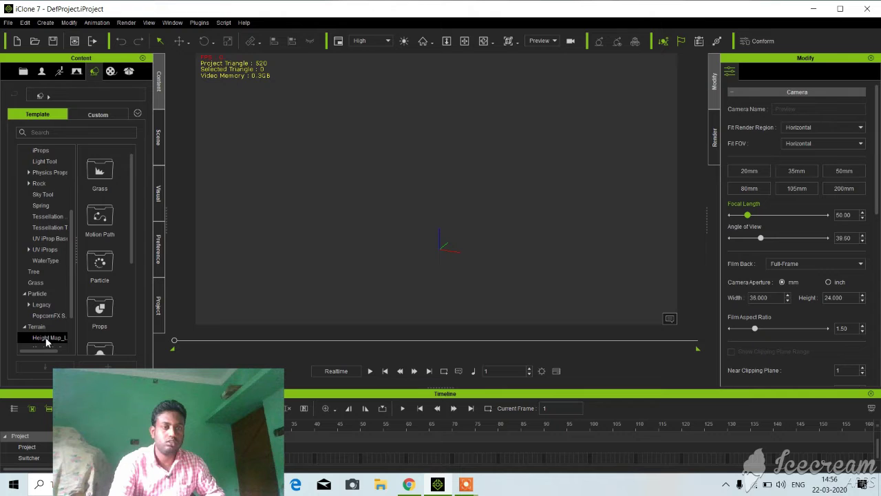
scroll(48, 325, down, 1)
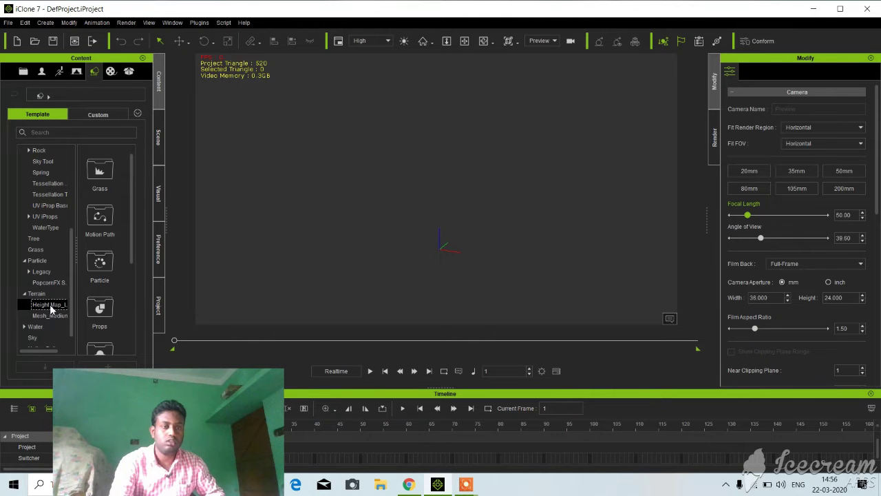
click(50, 305)
drag(105, 215, 394, 170)
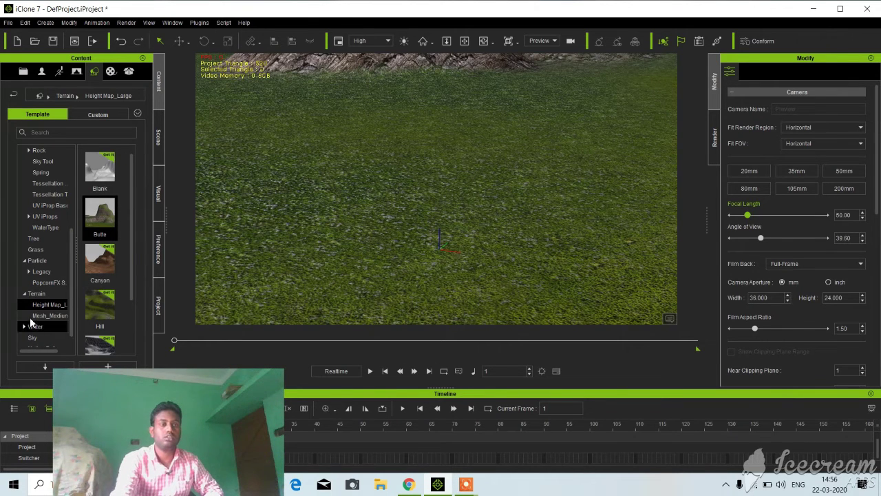
Place a beveled Box from the 3D Blocks props on the grass near the centre of the terrain.
scroll(32, 303, up, 3)
scroll(33, 300, up, 2)
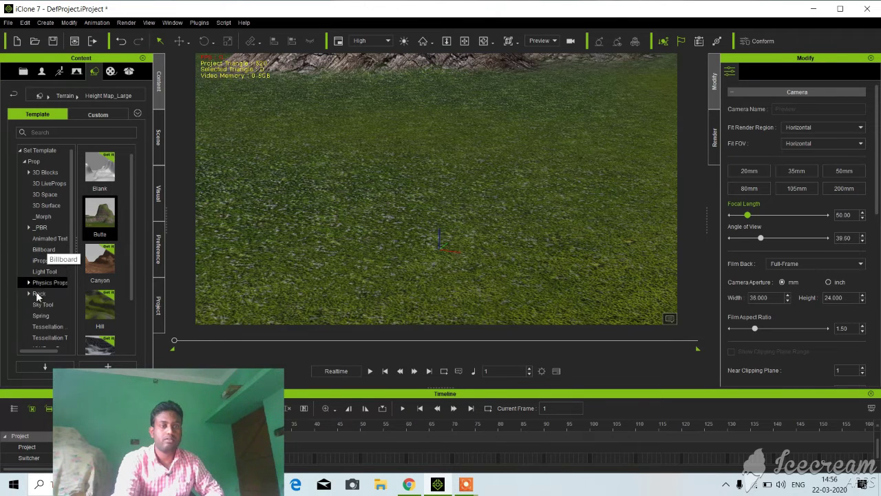
click(24, 173)
click(41, 173)
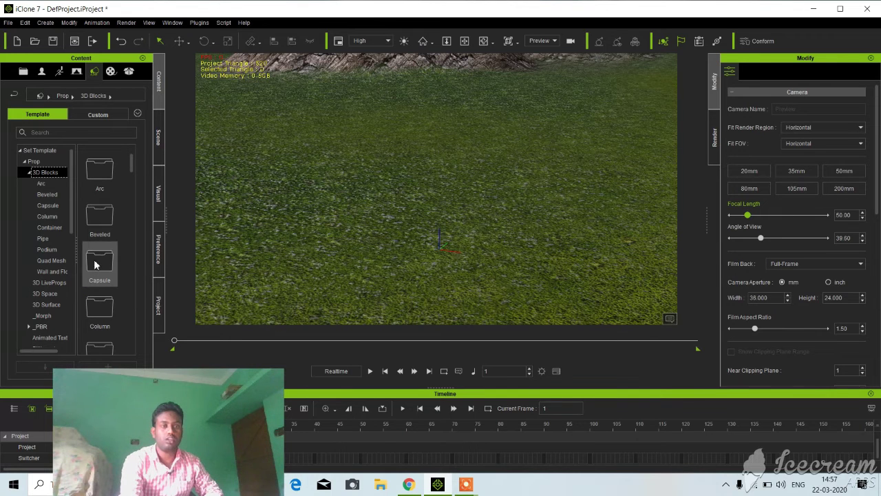
click(105, 219)
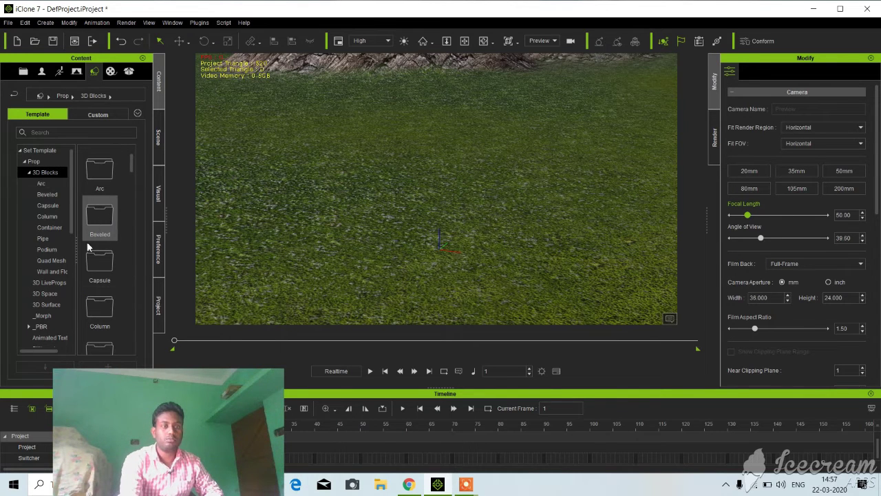
click(46, 194)
drag(99, 169, 401, 208)
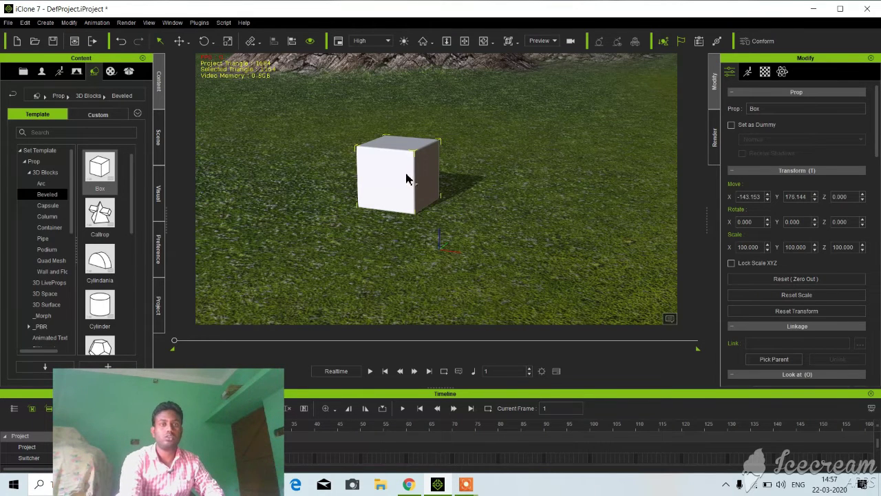
Rotate the box about its Z axis to about 27.6 degrees, then deselect it.
click(205, 43)
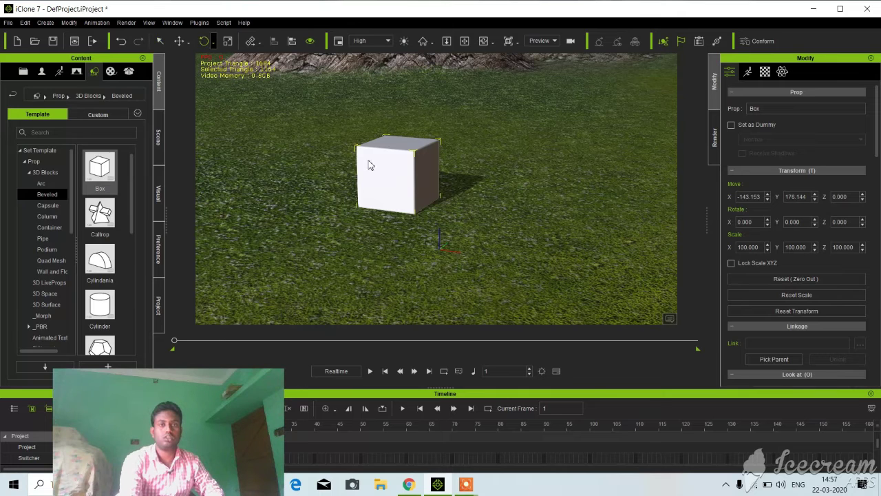
mouse_move(398, 222)
mouse_down()
mouse_move(417, 222)
mouse_move(388, 222)
mouse_move(404, 224)
mouse_up()
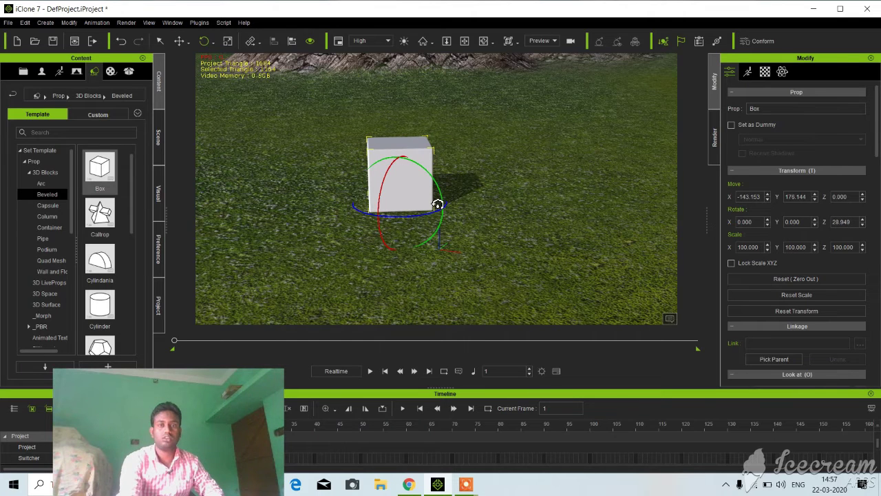
drag(417, 222, 419, 224)
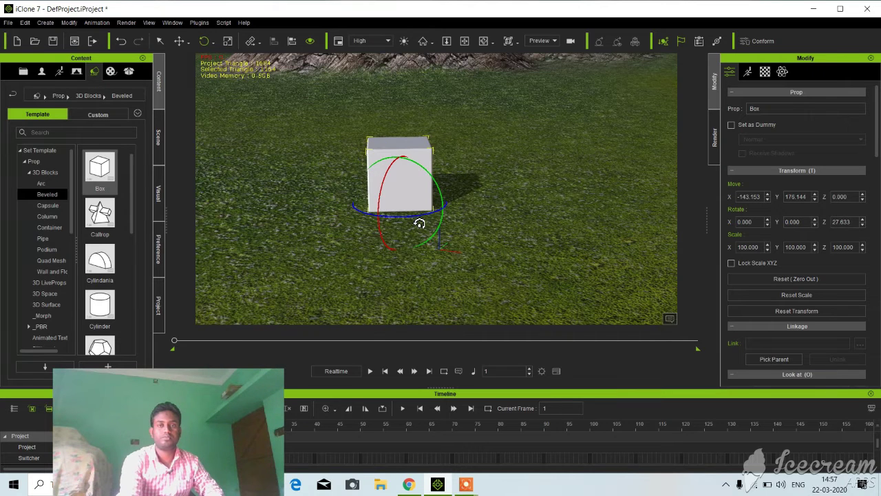
click(468, 178)
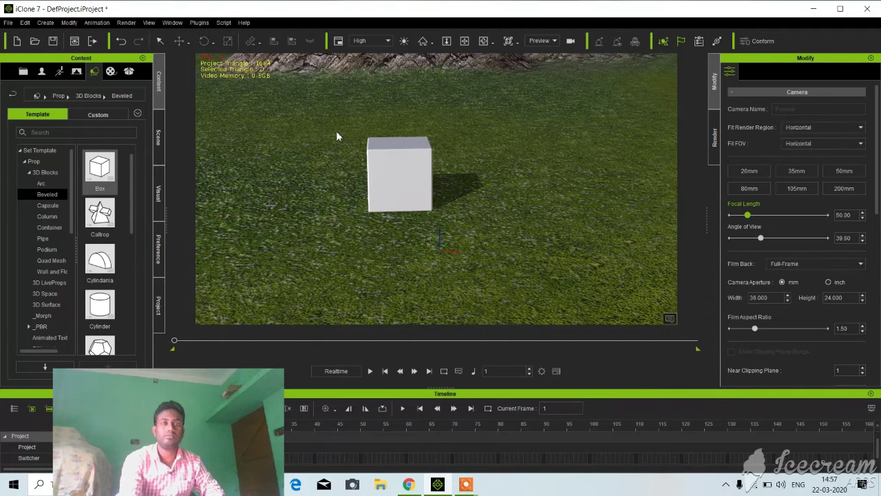
Scale the box into a long flat strip, about 1305.6 in X, 221.4 in Y and 10.3 in Z.
click(390, 162)
click(224, 41)
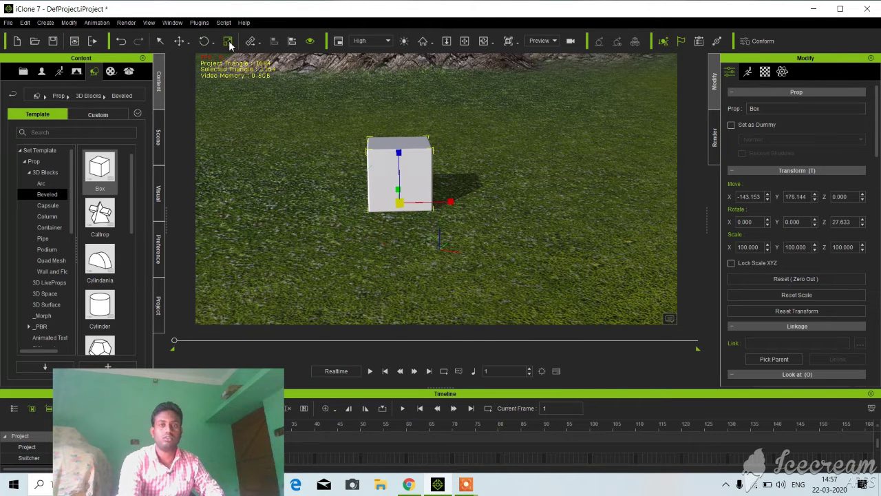
drag(399, 152, 380, 351)
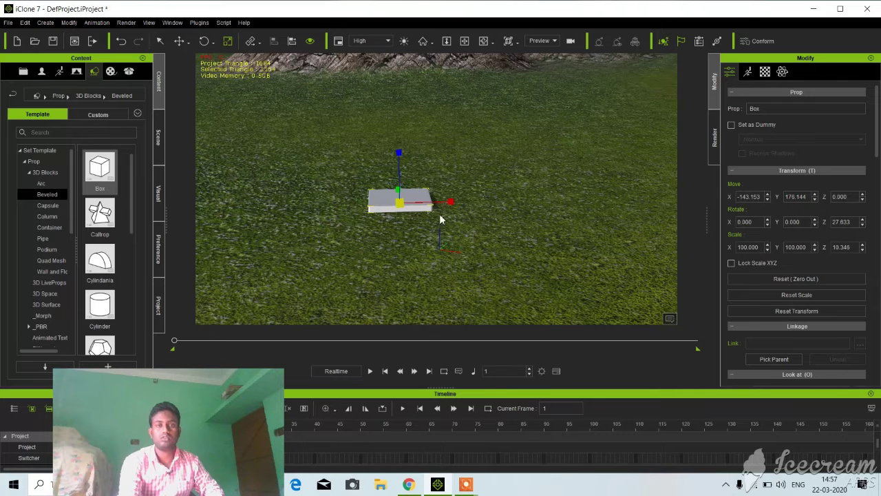
drag(455, 204, 734, 185)
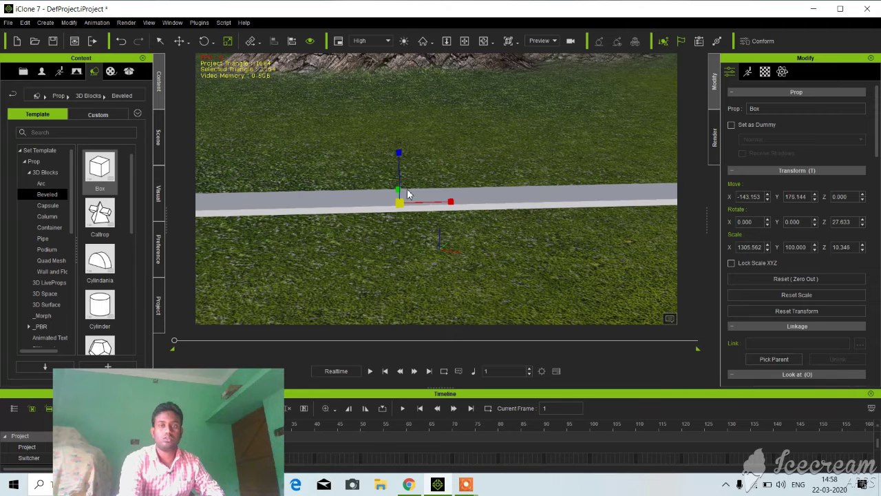
drag(400, 193, 414, 112)
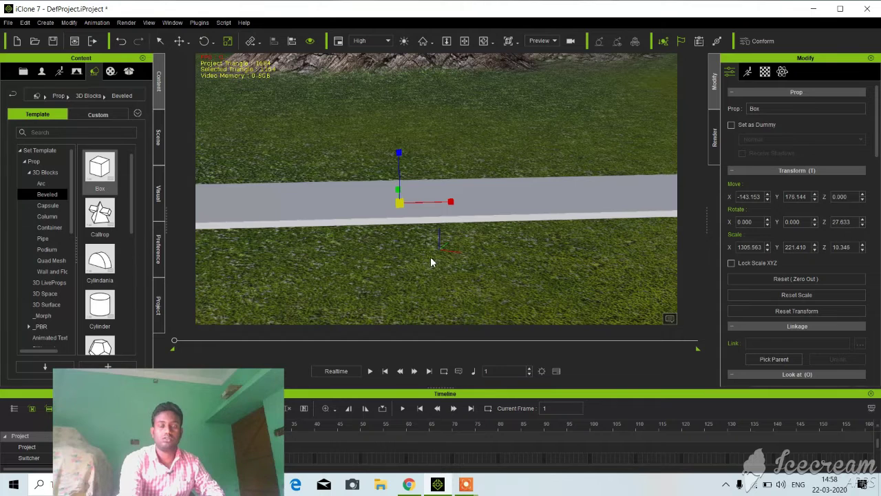
Flatten the strip further by reducing its Z scale to about 3.9.
scroll(441, 258, down, 1)
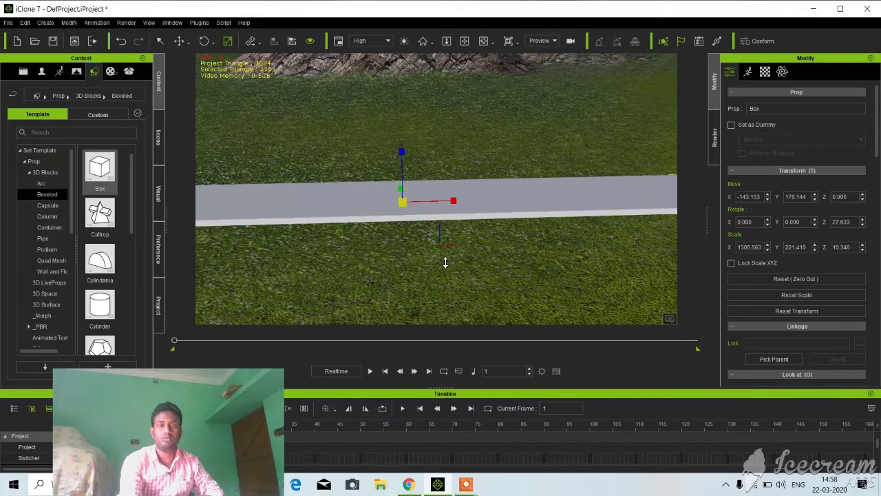
click(465, 41)
drag(417, 189, 464, 189)
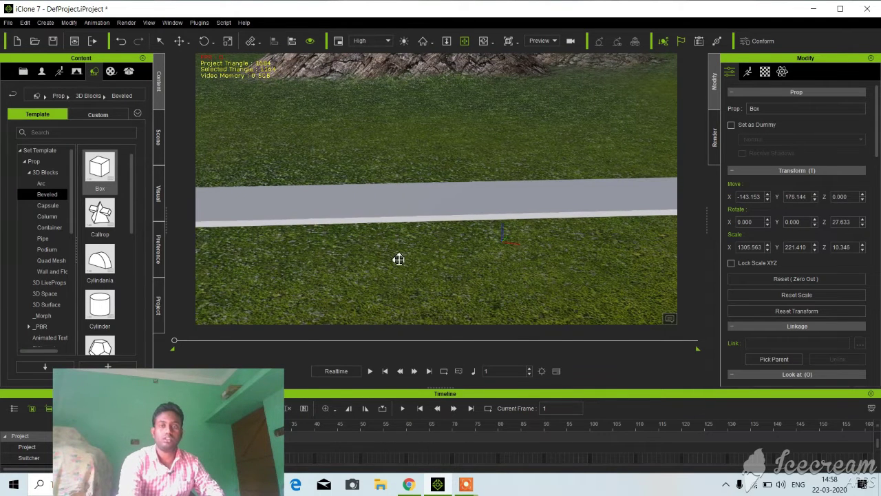
click(228, 41)
drag(460, 154, 462, 192)
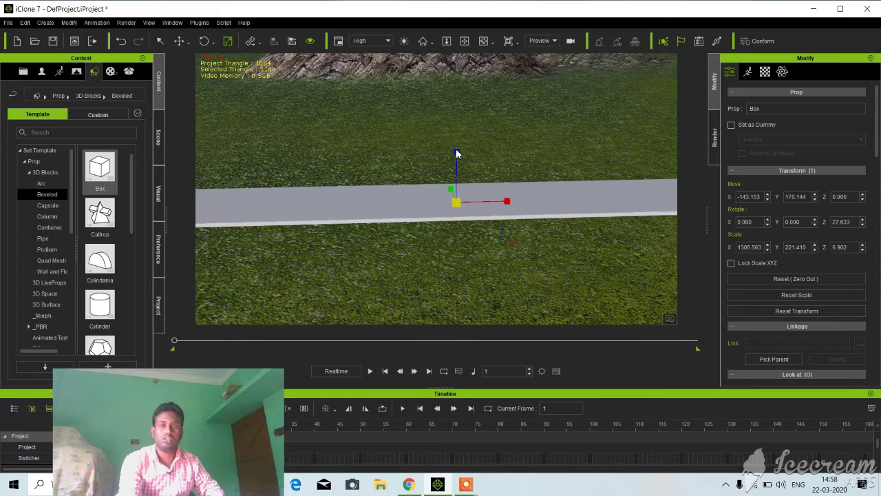
drag(460, 152, 458, 197)
drag(456, 154, 461, 156)
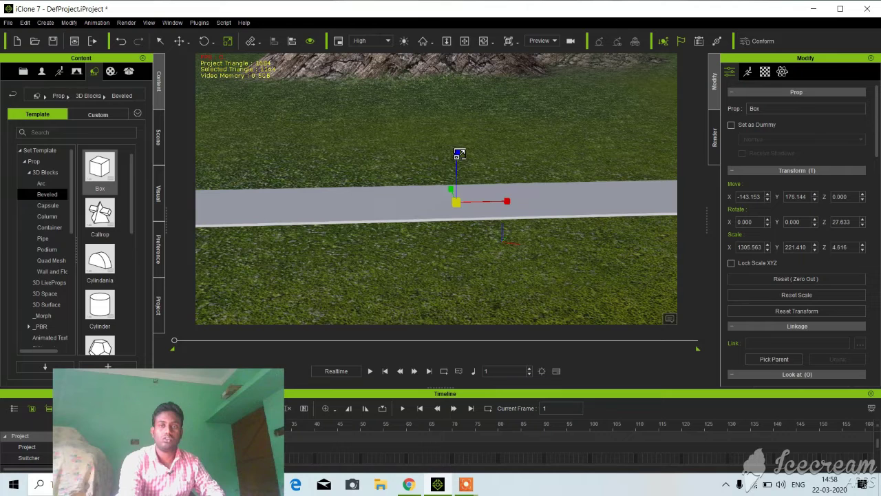
drag(459, 171, 502, 174)
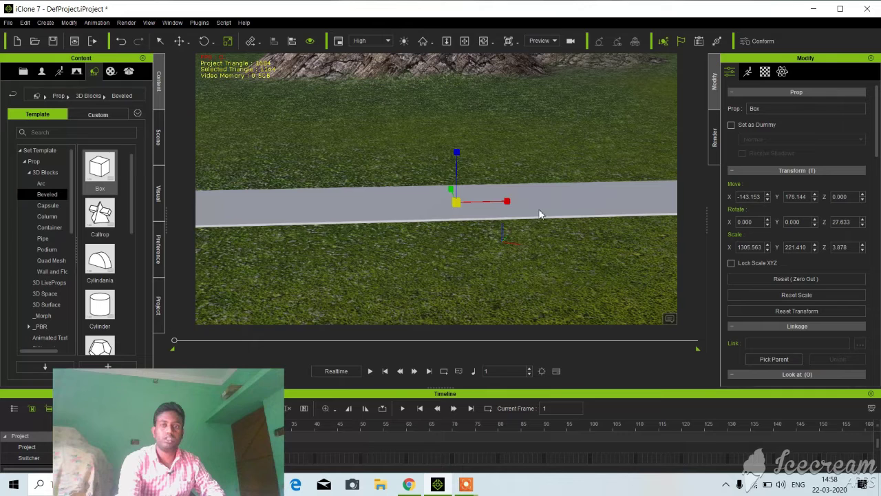
Apply the Ground08 diffuse texture from the 02Ground media templates to the strip.
click(110, 72)
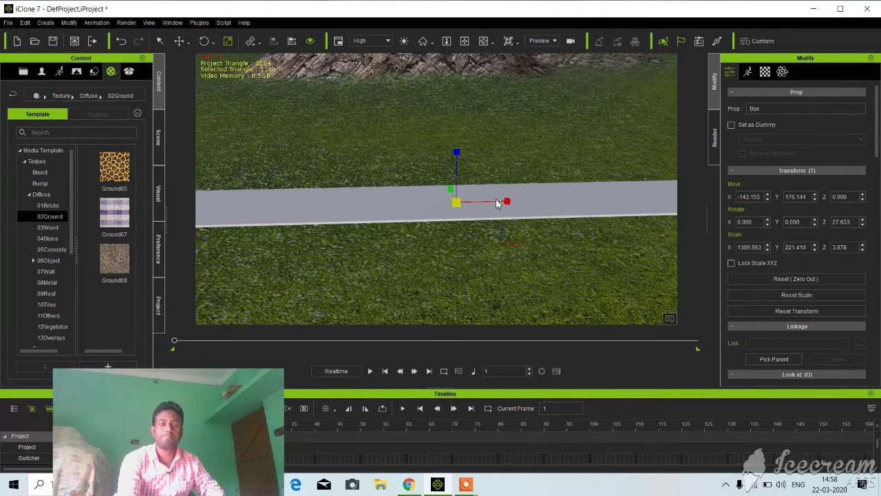
drag(111, 263, 393, 214)
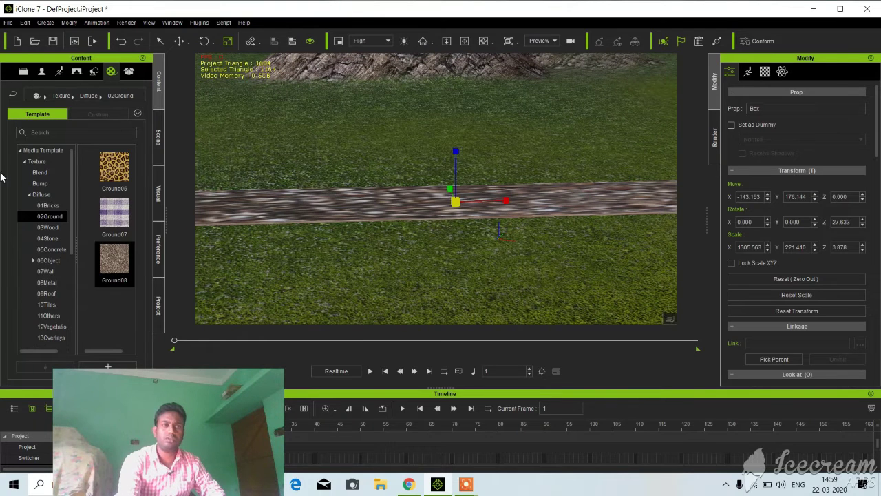
Apply the Stone05 diffuse texture from the 04Stone category to the strip.
click(59, 228)
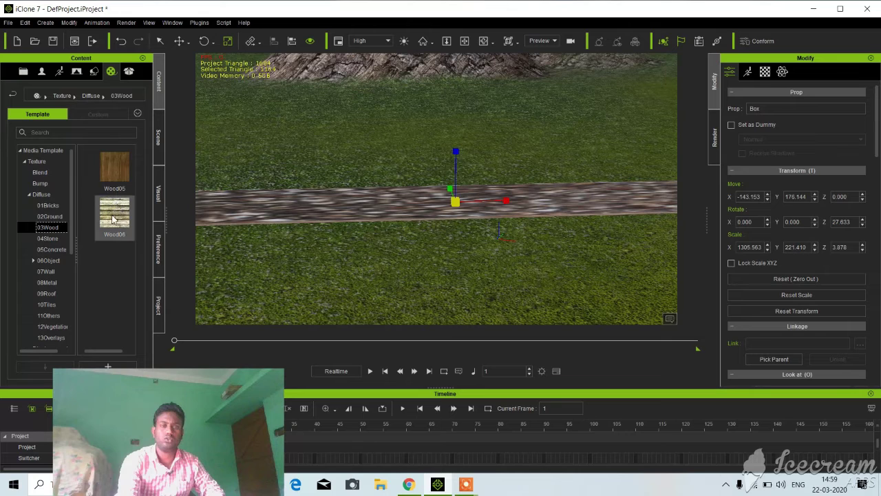
click(48, 239)
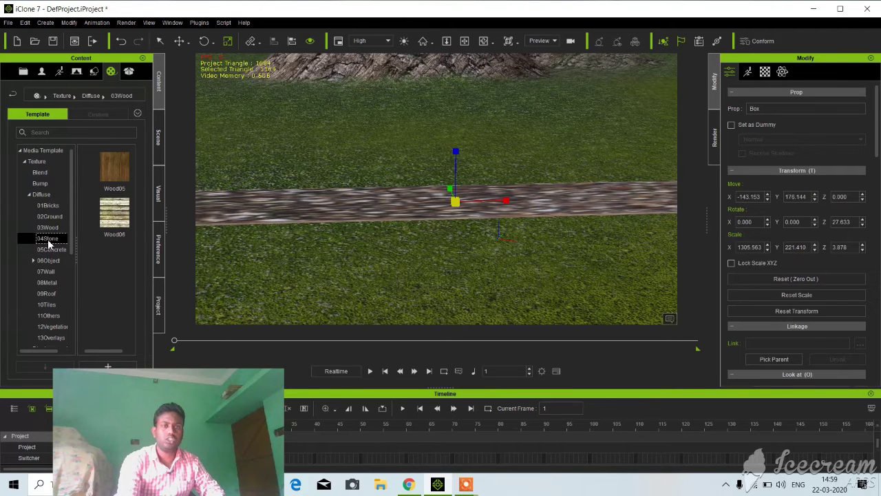
drag(118, 170, 357, 196)
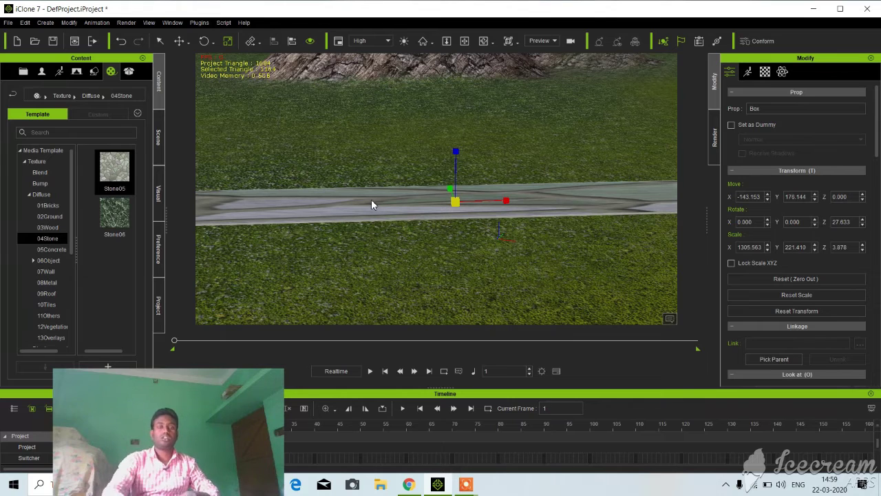
Browse the 07Wall, 10Tiles and 09Roof diffuse texture categories for a texture suited to the strip.
click(45, 272)
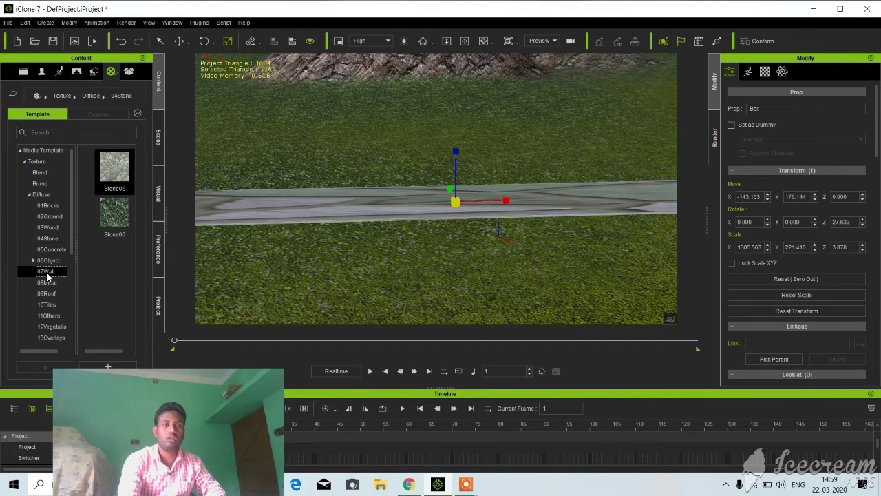
click(47, 283)
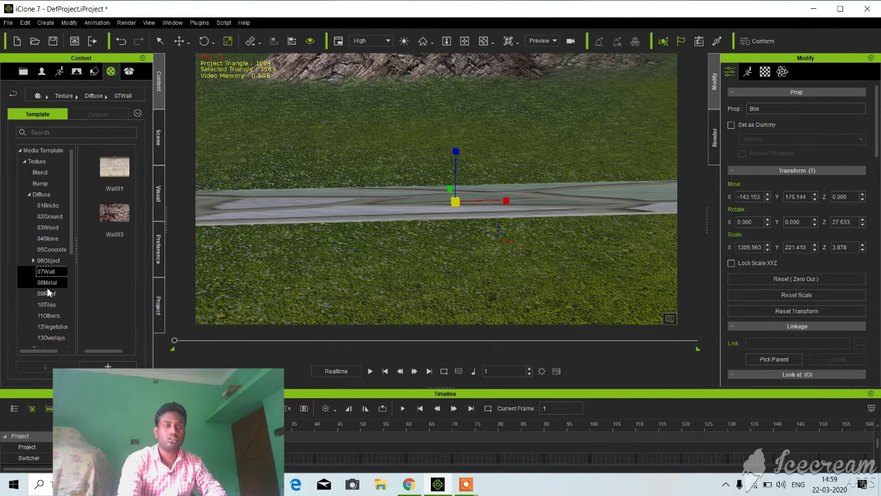
scroll(54, 287, down, 1)
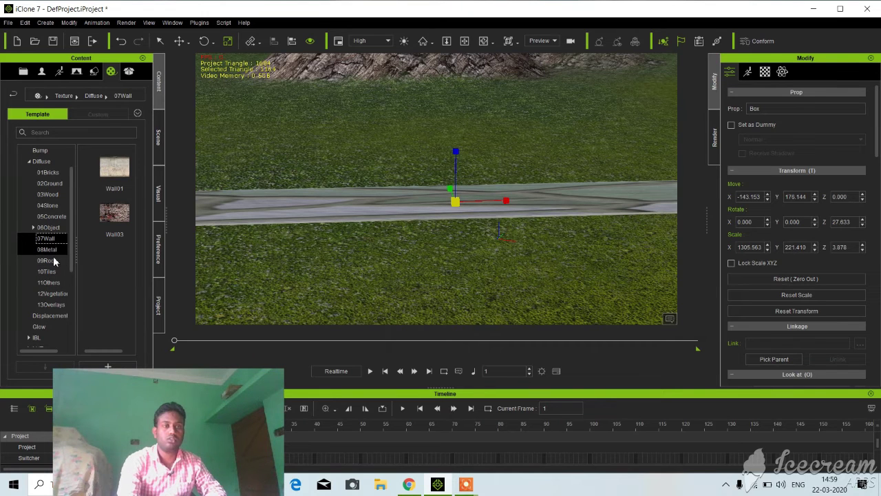
click(56, 273)
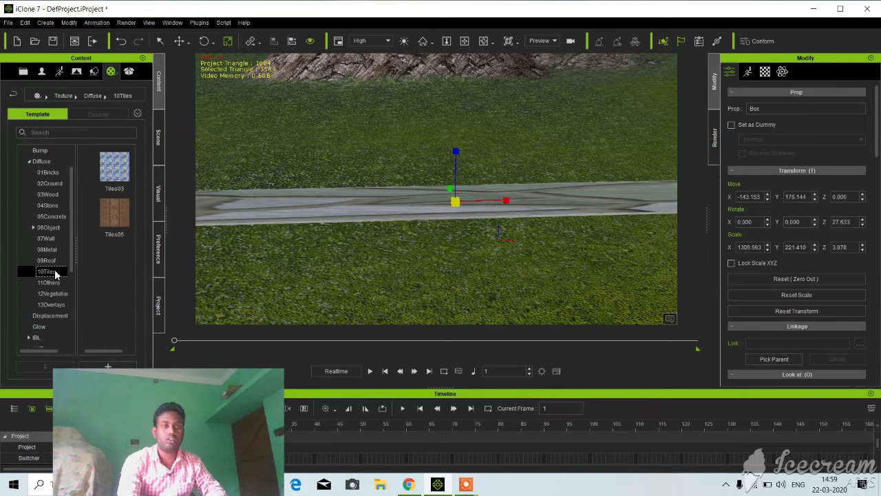
click(55, 263)
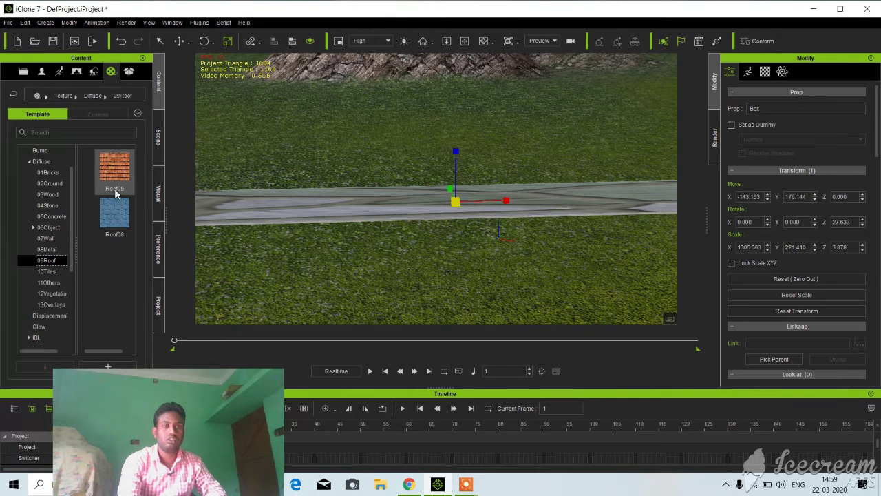
scroll(44, 300, down, 2)
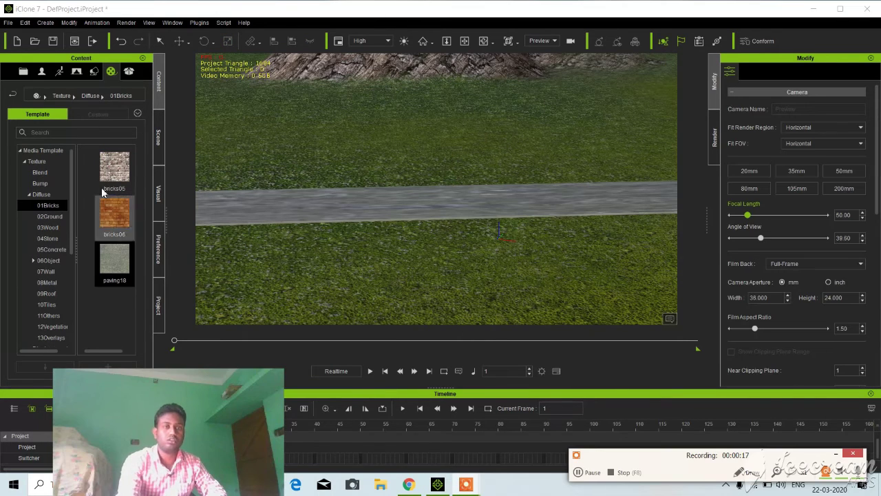
Try the bricks06 and paving18 diffuse textures from the 01Bricks category on the strip.
drag(114, 214, 352, 187)
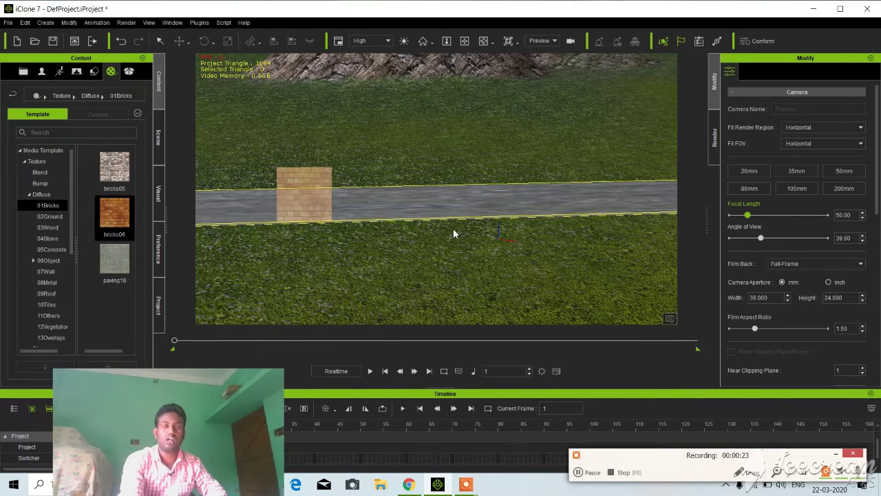
drag(115, 213, 481, 175)
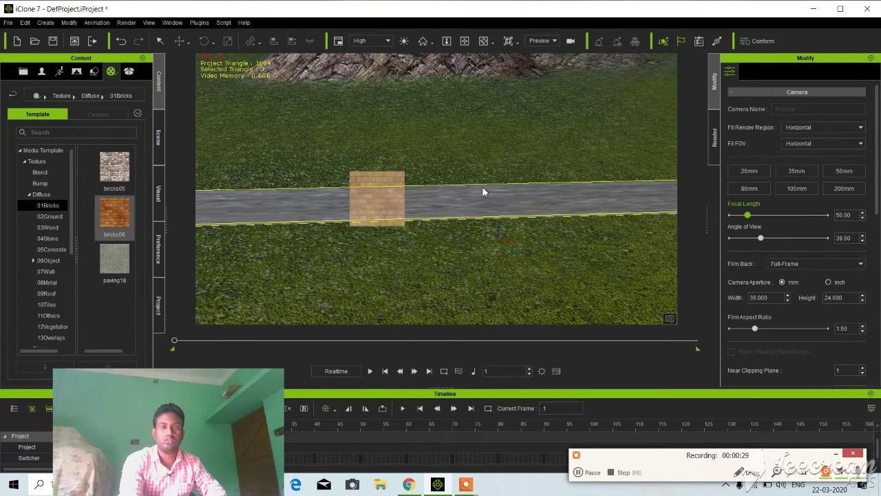
click(482, 193)
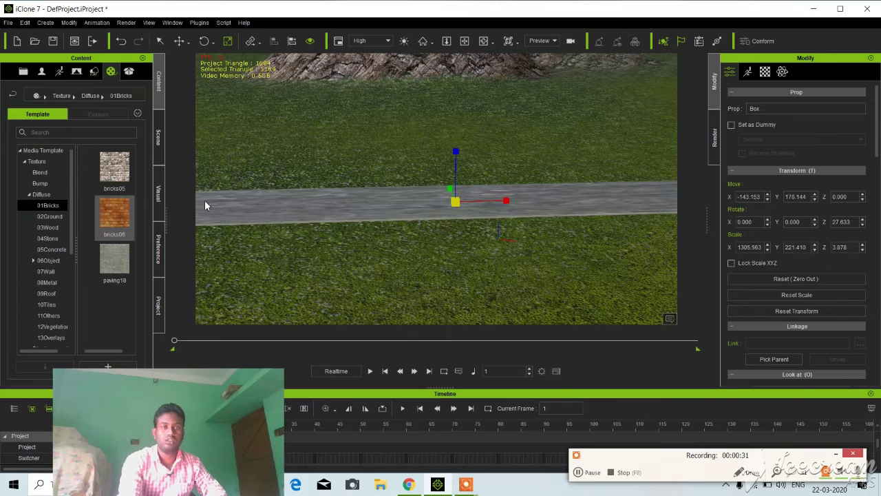
drag(118, 255, 455, 207)
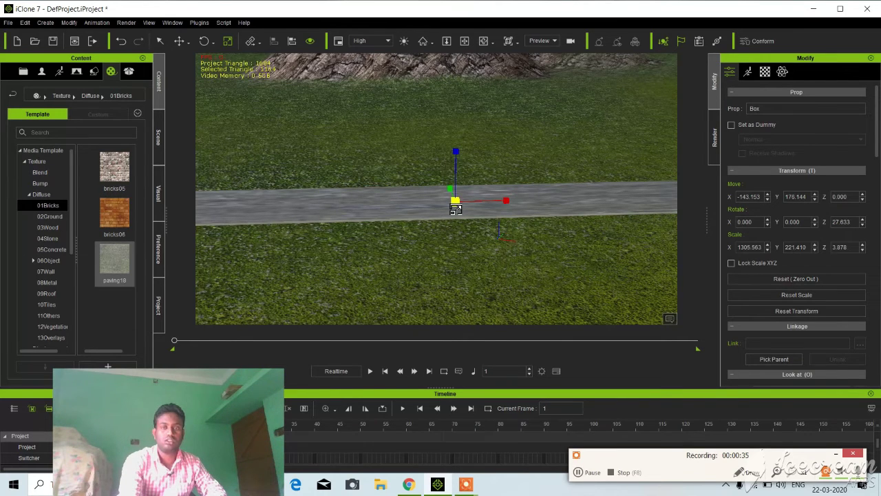
drag(124, 218, 406, 199)
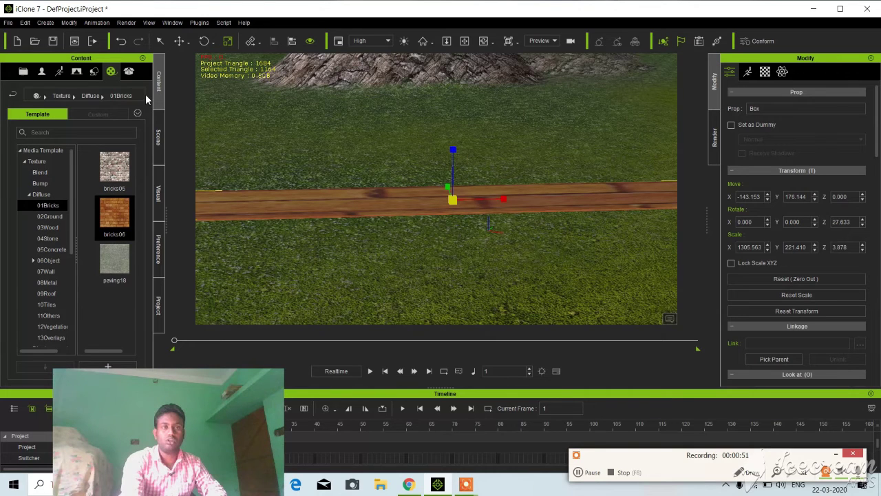
Start a new project without saving the current one, and try bricks05, bricks06 and paving18 in turn as the empty scene's background.
click(17, 42)
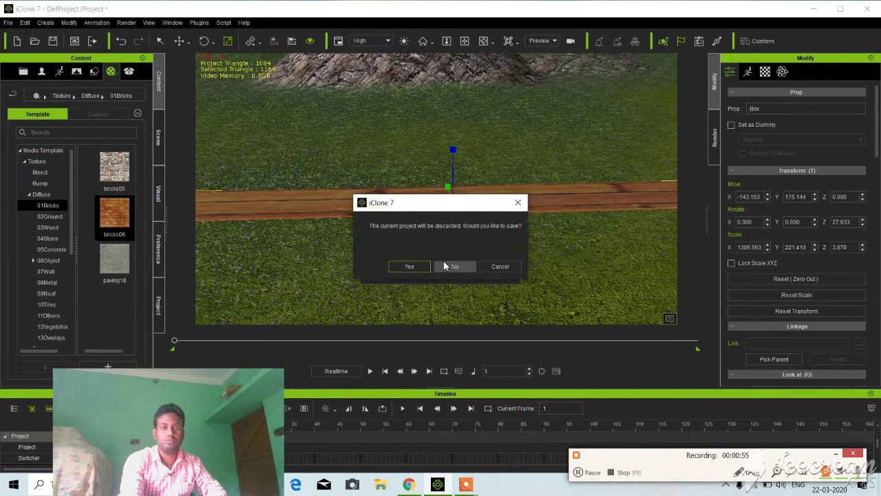
click(447, 265)
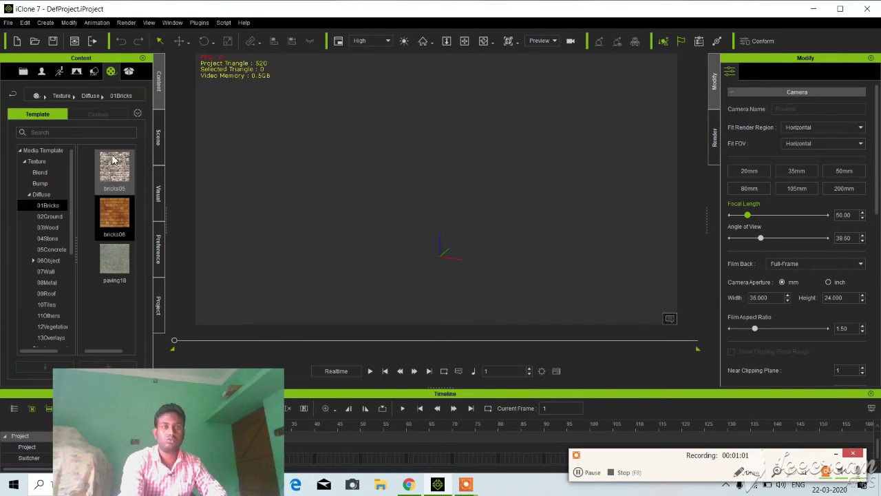
drag(117, 175, 407, 166)
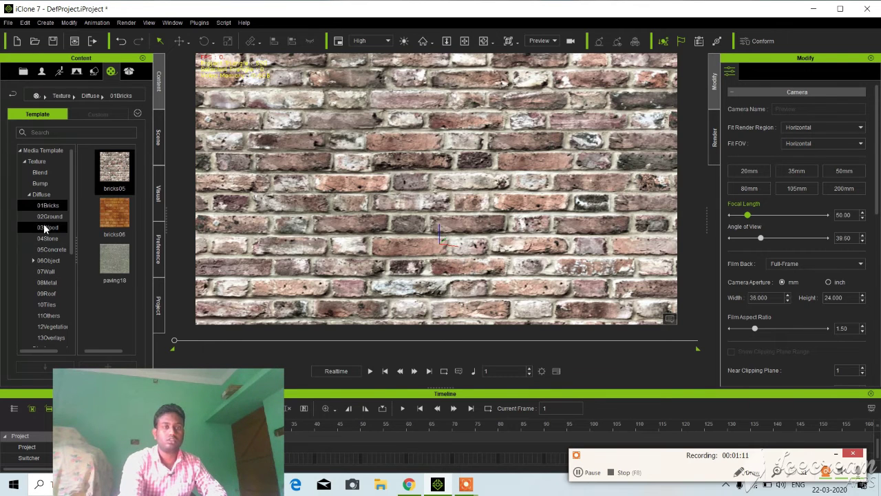
drag(114, 229, 299, 232)
drag(118, 261, 459, 151)
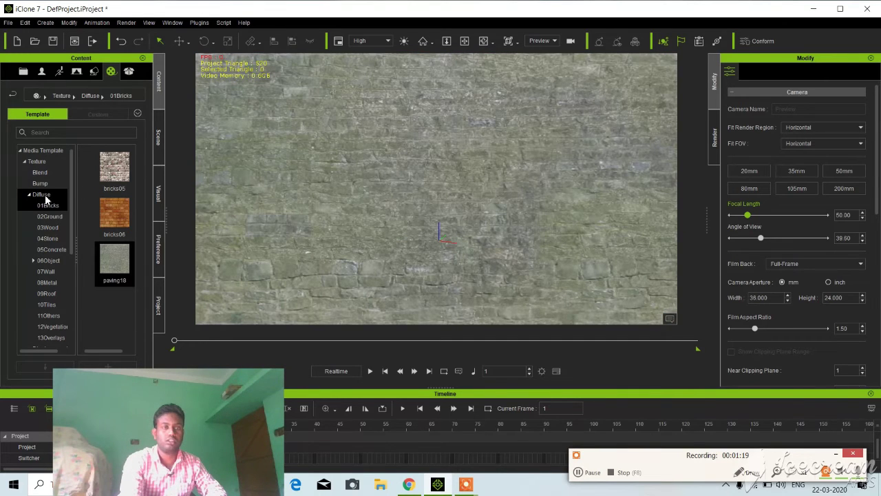
Apply the Stone05 diffuse texture from the 04Stone category to the scene background.
click(46, 204)
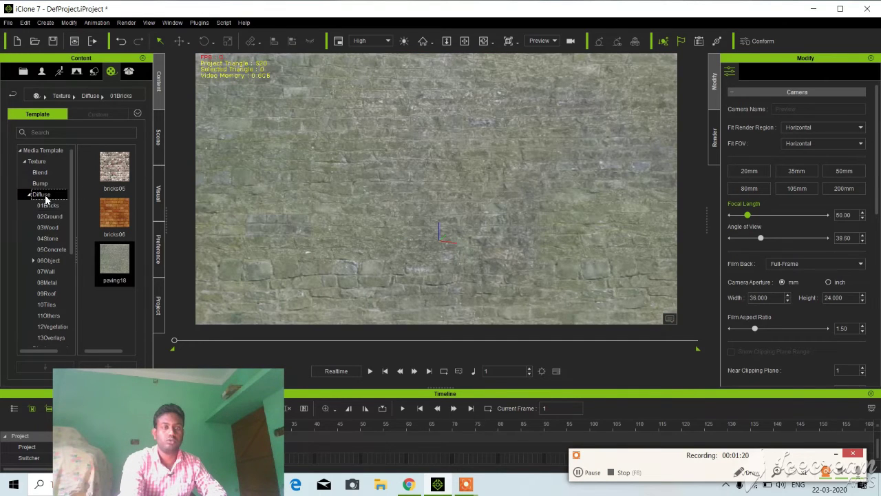
click(52, 241)
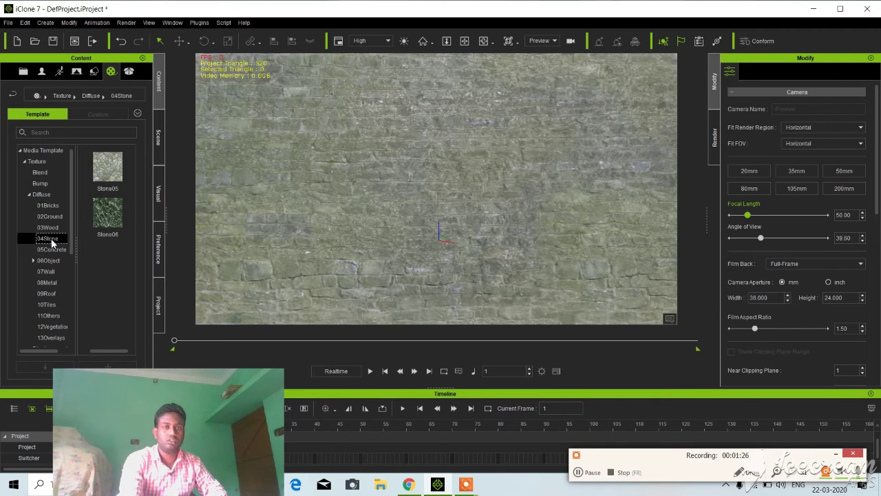
drag(104, 160, 407, 167)
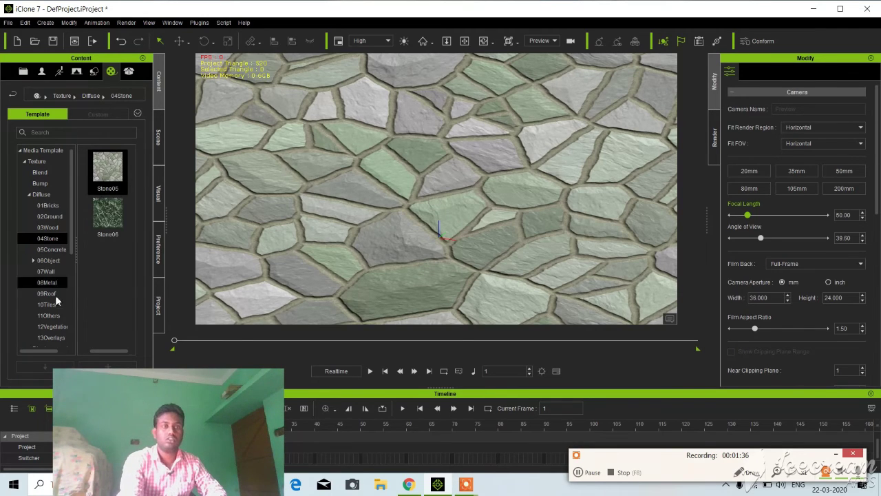
Apply the Wall01 and then the Wall03 diffuse texture from the 07Wall category to the scene background.
scroll(45, 265, down, 2)
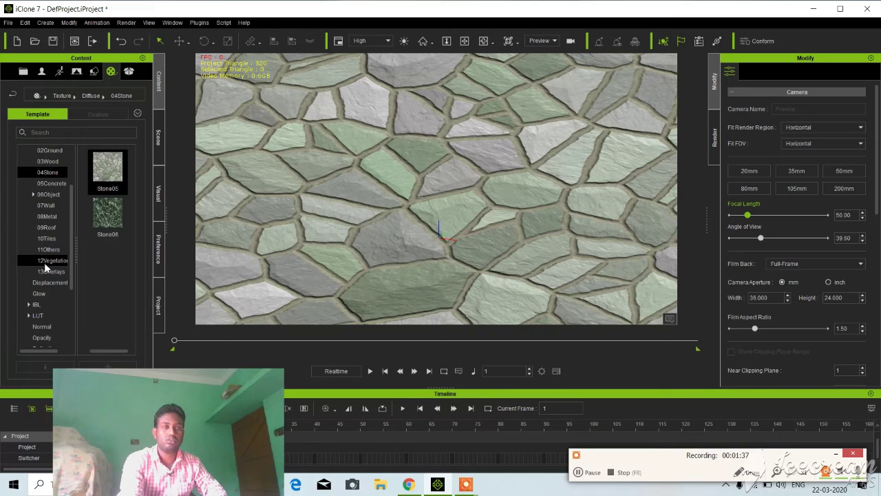
click(52, 206)
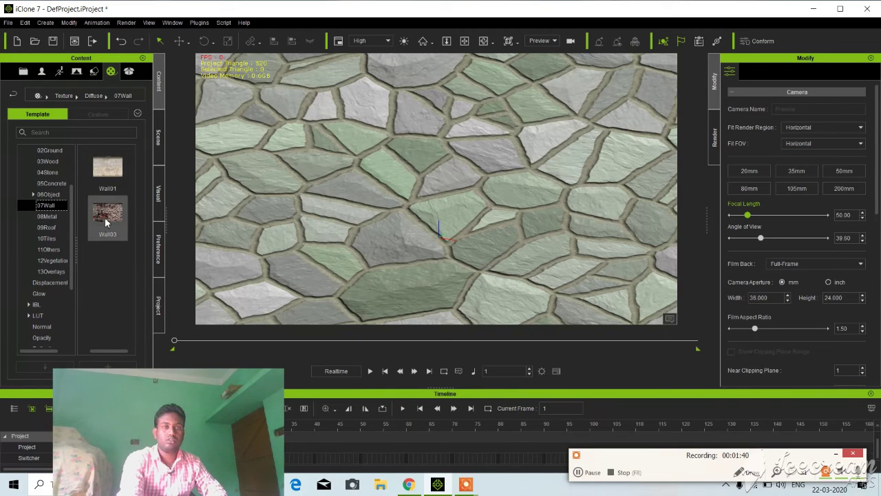
drag(107, 167, 365, 161)
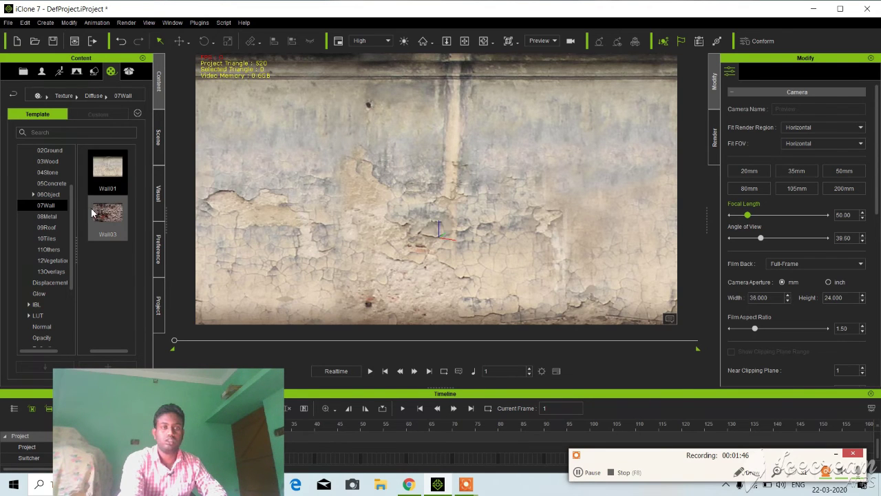
drag(99, 215, 392, 191)
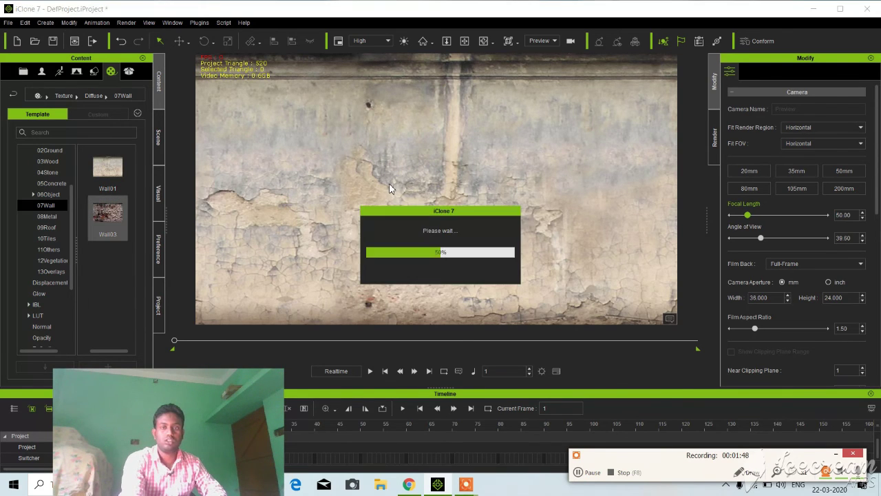